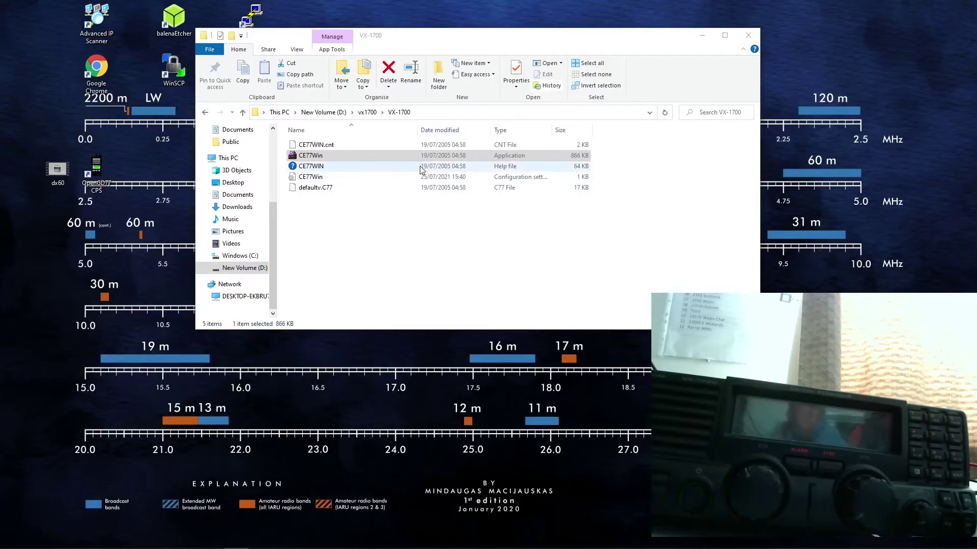
# Launch the CE77Win application from the VX-1700 folder and maximize its window.
pyautogui.click(295, 160)
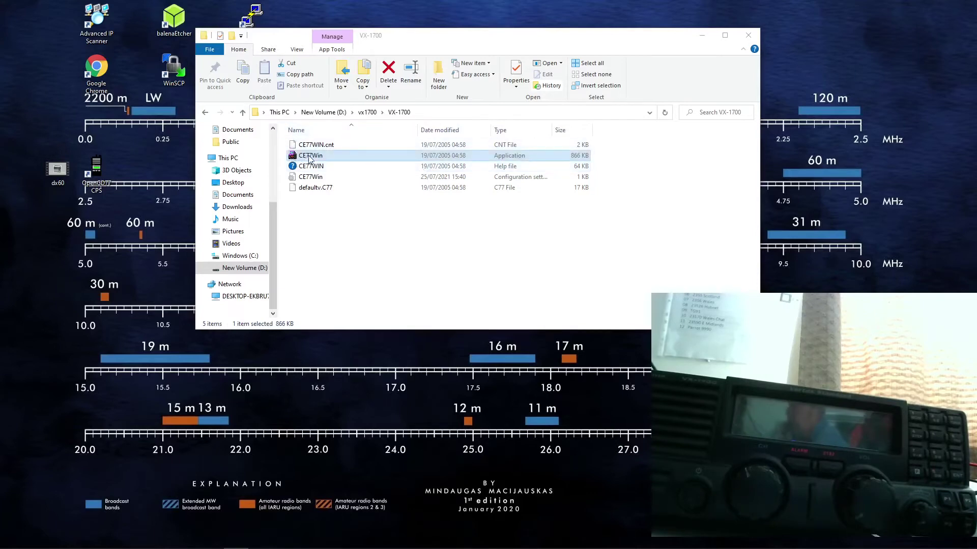
pyautogui.doubleClick(309, 156)
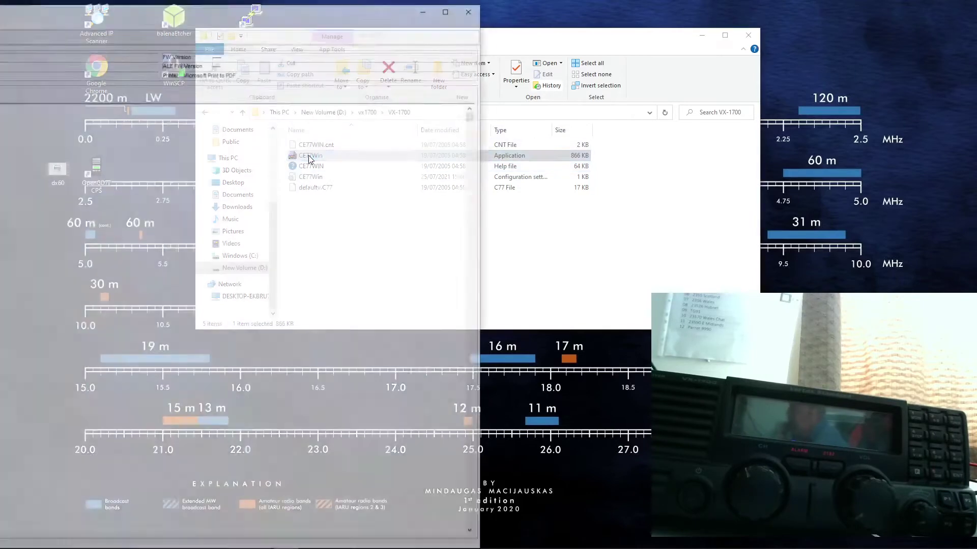
pyautogui.doubleClick(290, 15)
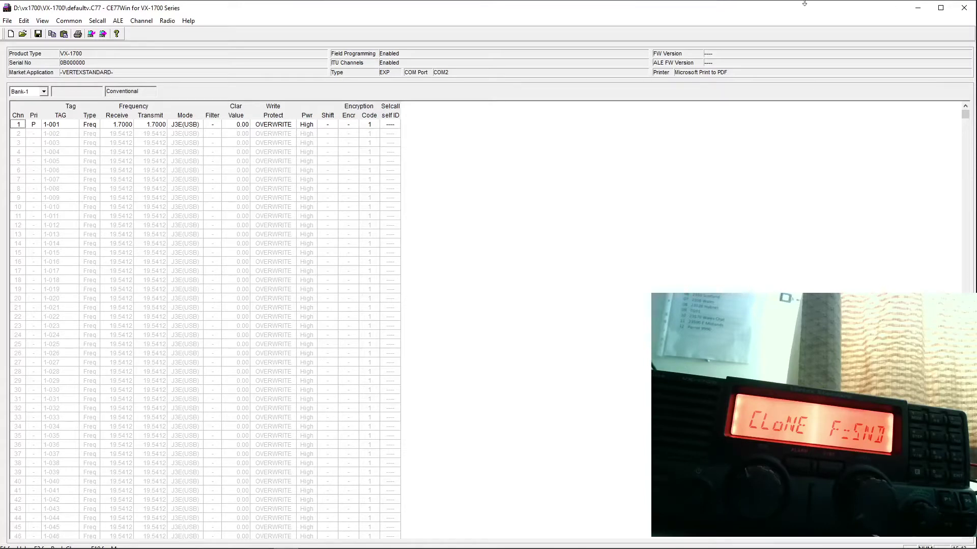
# Upload the radio and ALE data from the connected VX-1700 into the programming software and acknowledge completion.
pyautogui.click(168, 20)
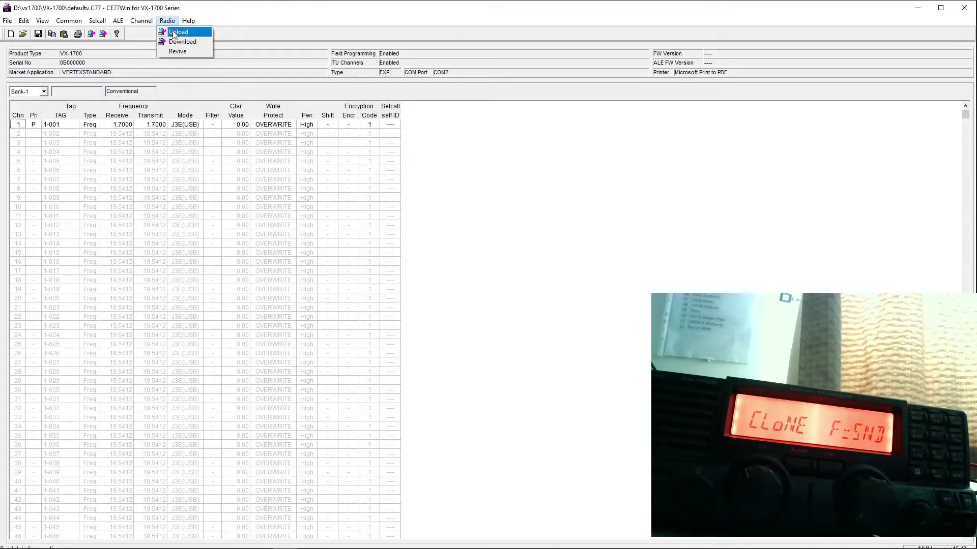
pyautogui.click(173, 33)
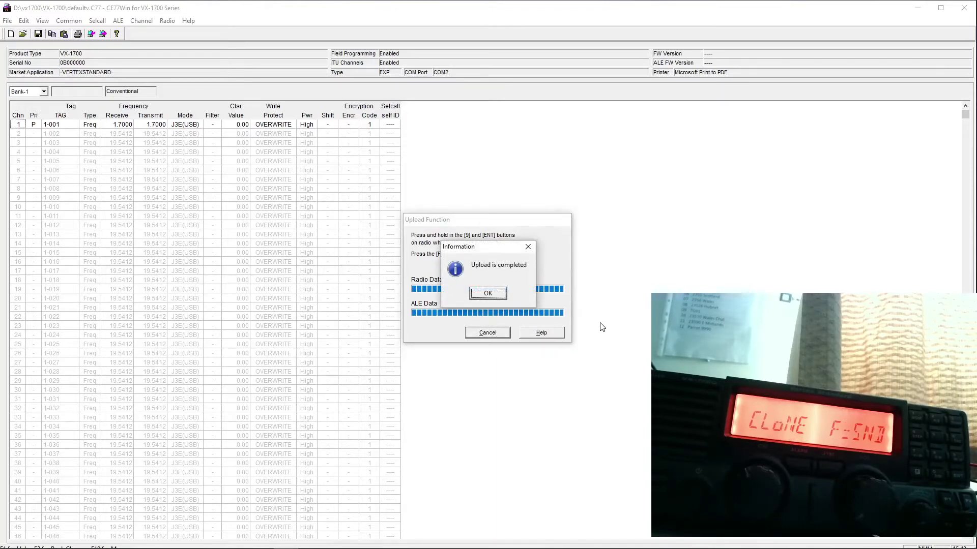
pyautogui.click(493, 294)
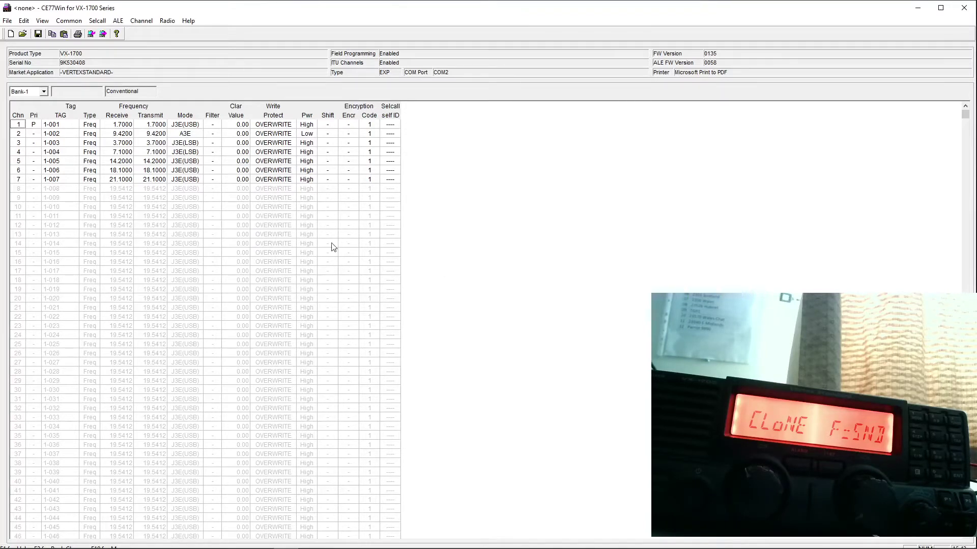
# Step through the channels of Bank-1 down to channel 4.
pyautogui.press('Down')
pyautogui.press('Down')
pyautogui.press('Down')
# Open the Key Function parameters, browse the functions assignable to the P4 key and choose VOX.
pyautogui.click(72, 22)
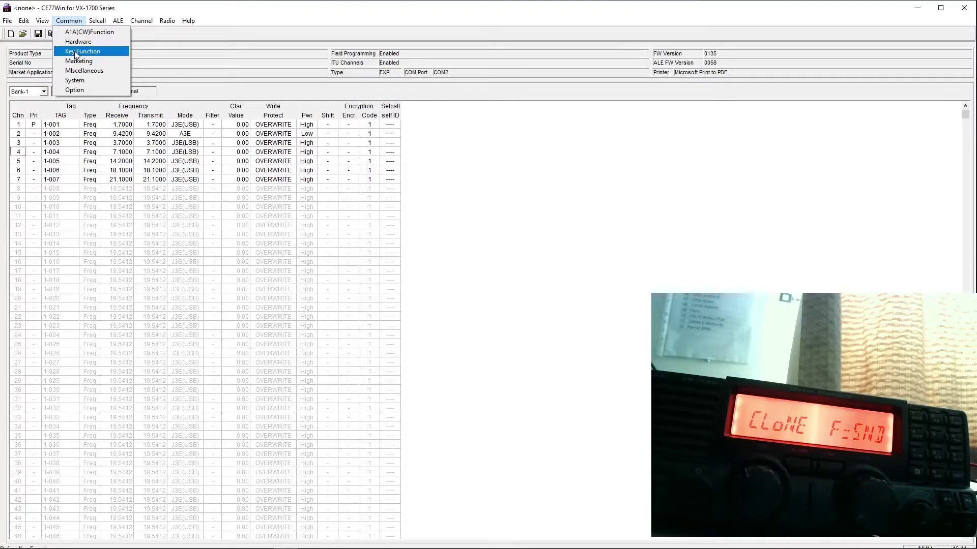
pyautogui.click(76, 52)
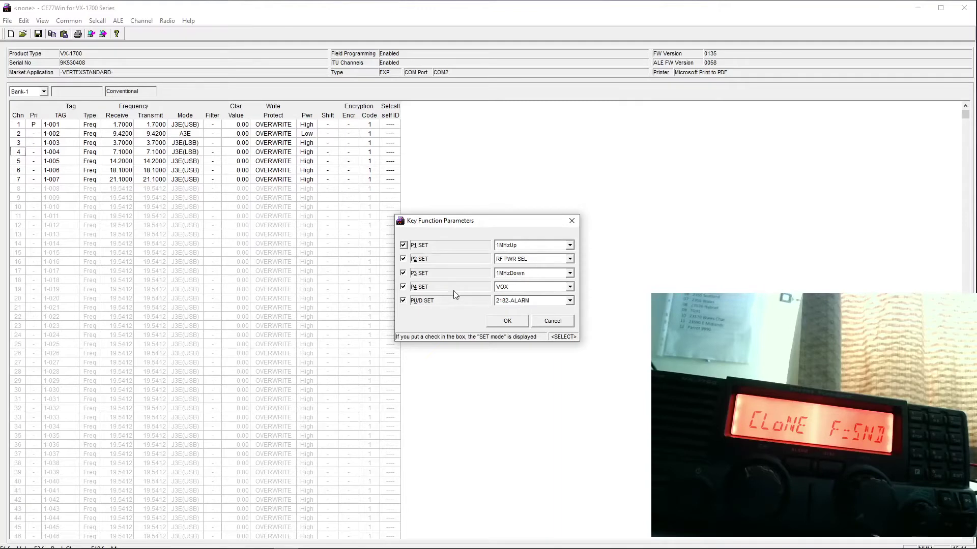
pyautogui.click(569, 287)
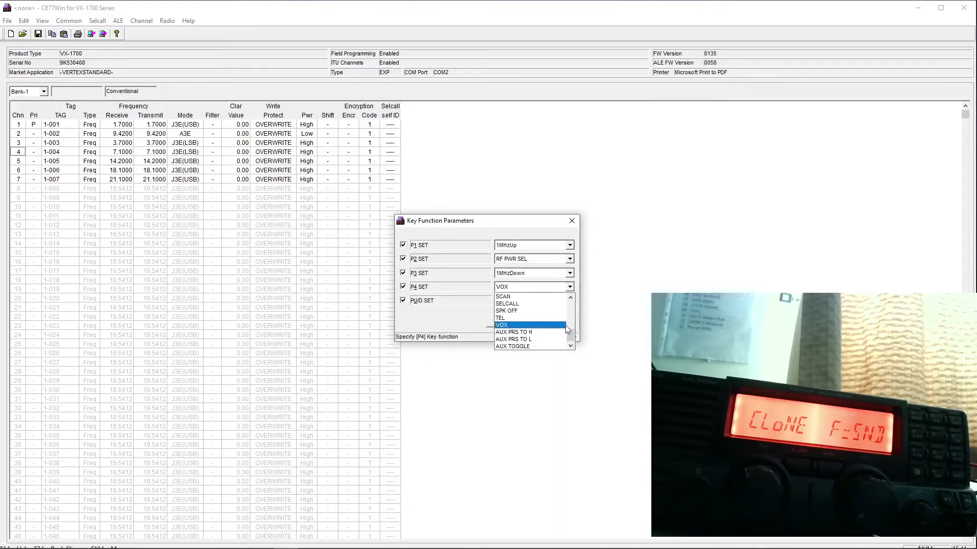
pyautogui.moveTo(571, 340); pyautogui.dragTo(571, 303)
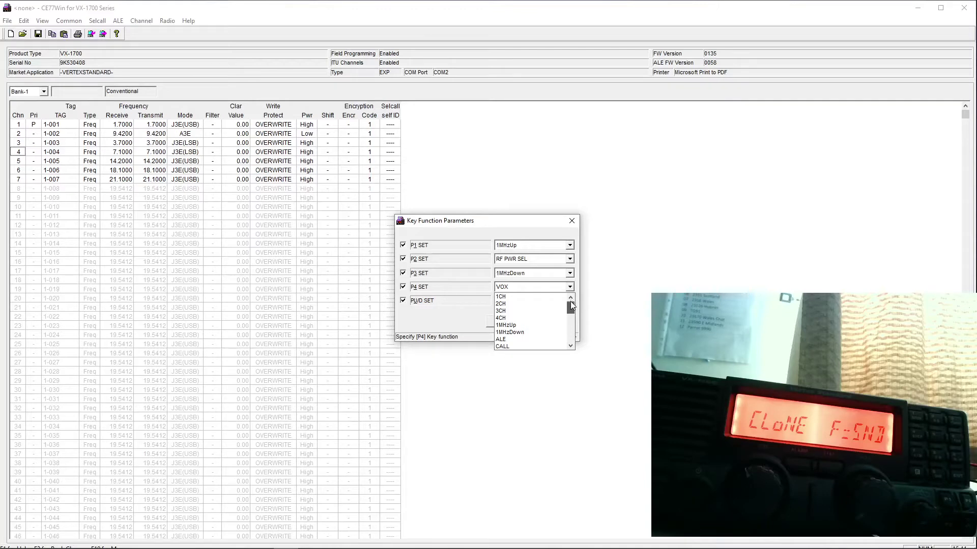
pyautogui.moveTo(569, 306); pyautogui.dragTo(572, 334)
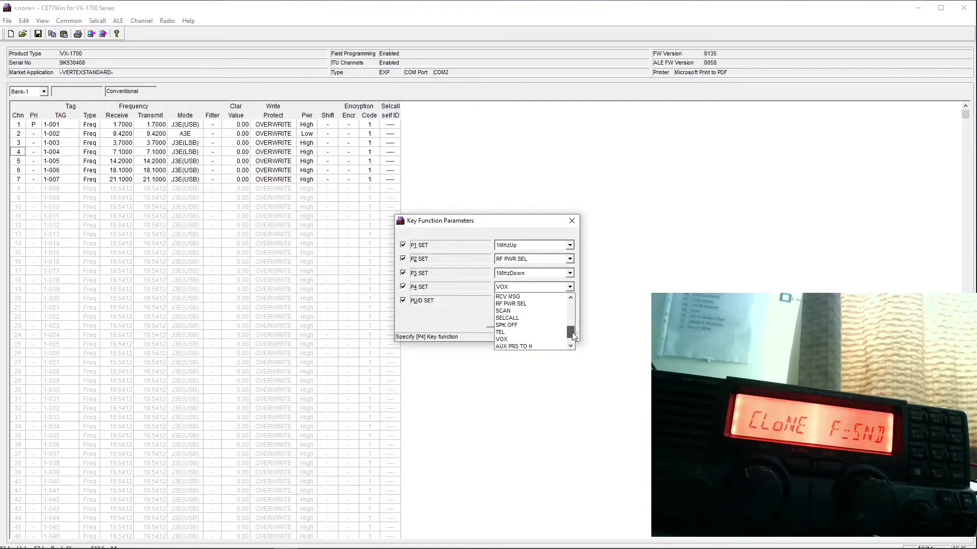
pyautogui.click(543, 340)
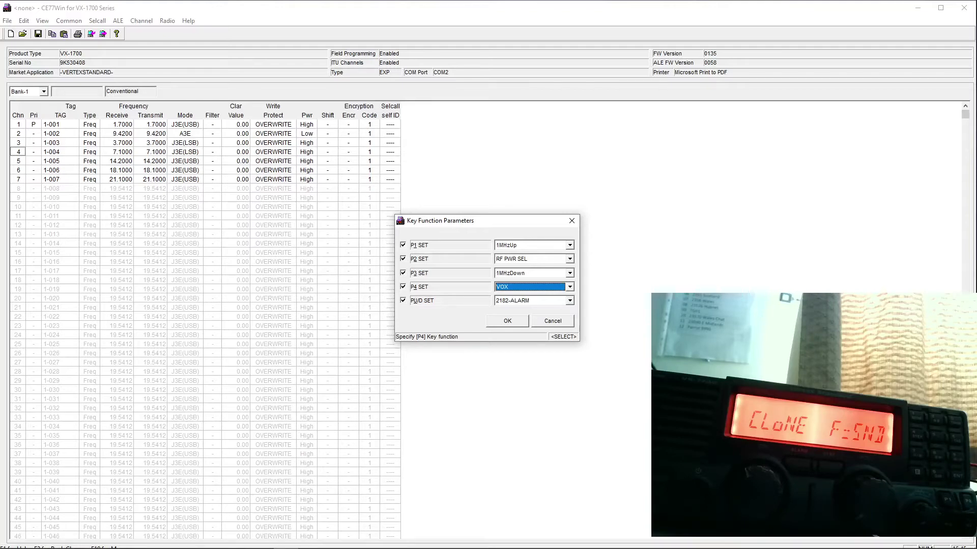
# Check the function choices for the U/D key, choose 2182-ALARM and accept the key function parameters.
pyautogui.click(570, 302)
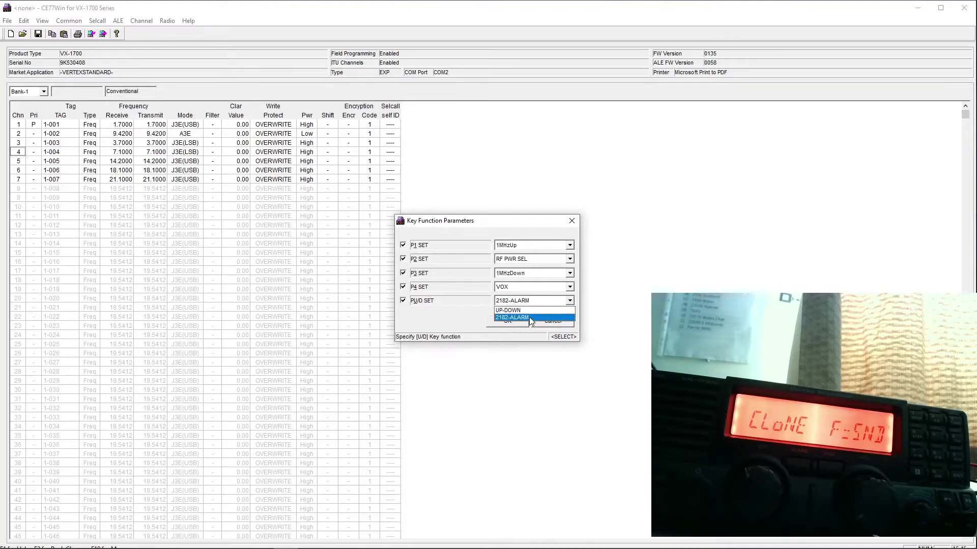
pyautogui.click(529, 316)
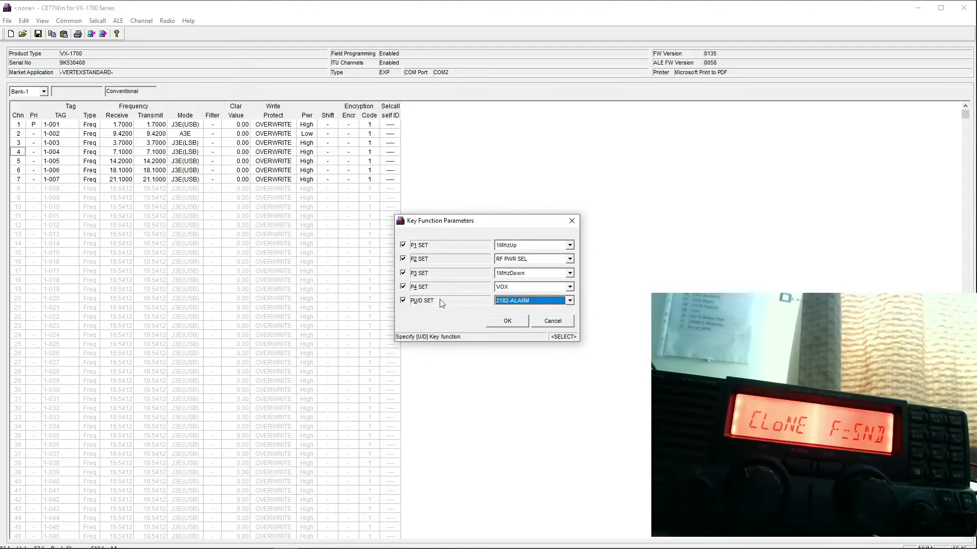
pyautogui.click(570, 301)
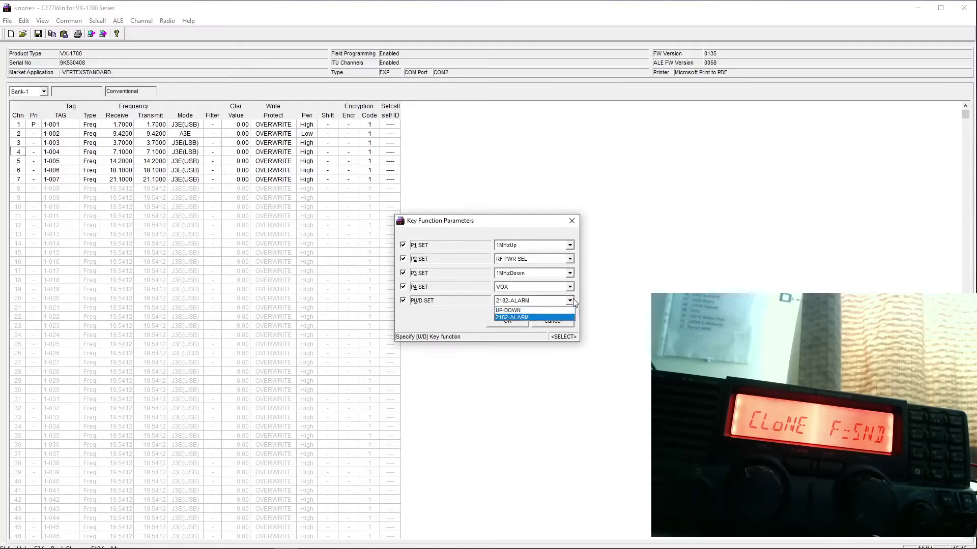
pyautogui.click(573, 300)
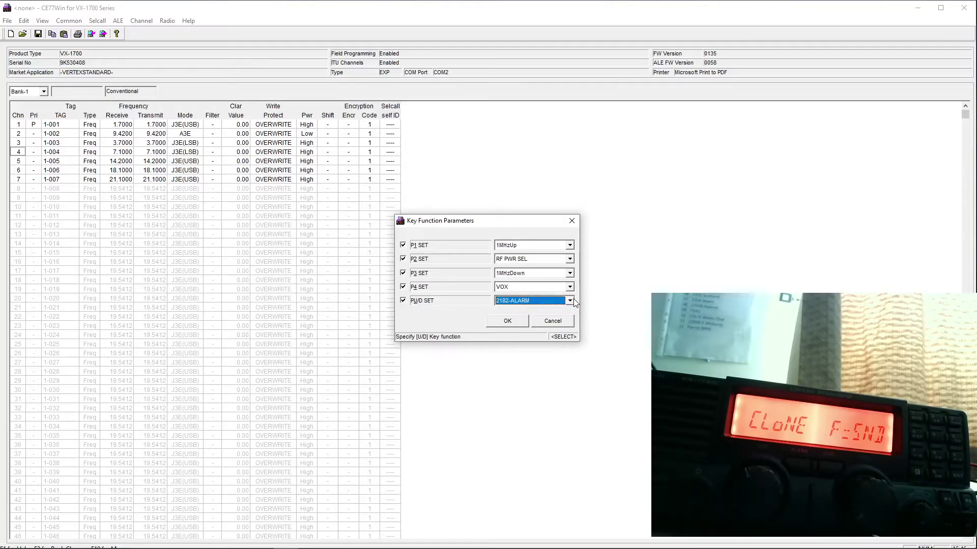
pyautogui.click(514, 320)
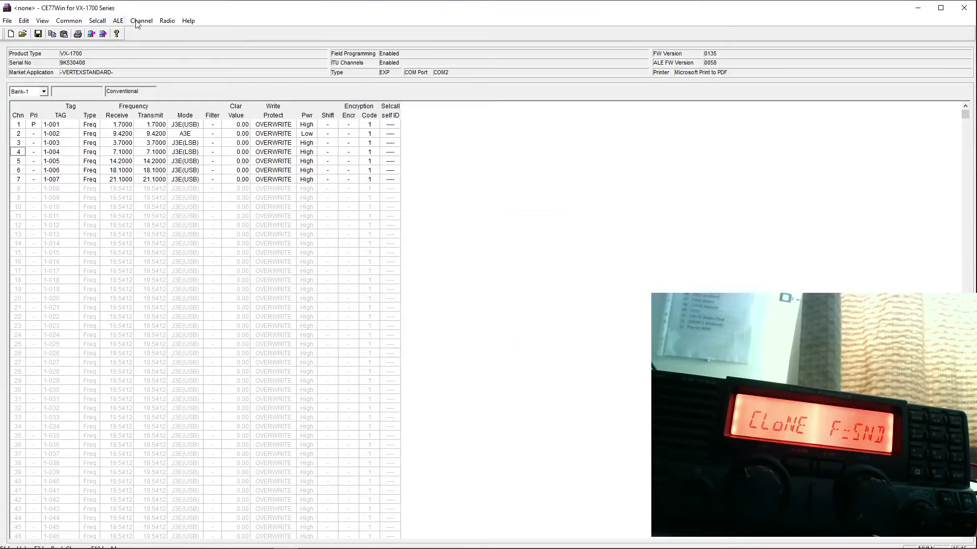
# Review the A1A(CW) Function parameters for delay, QSK and side tone, and accept them.
pyautogui.click(68, 24)
pyautogui.click(70, 33)
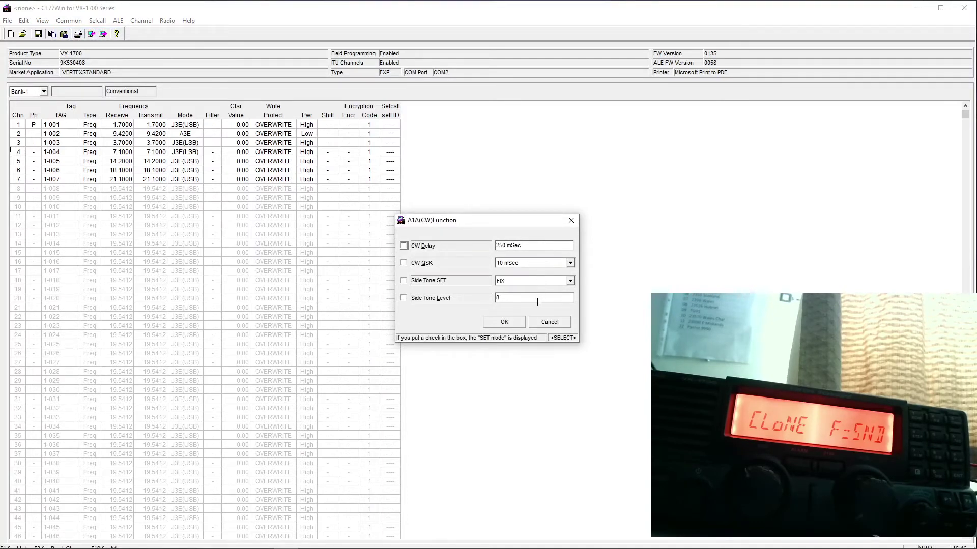
pyautogui.click(504, 323)
# Open the Hardware parameters, browse the Dimmer Level-1 intensities and choose 10.
pyautogui.click(66, 22)
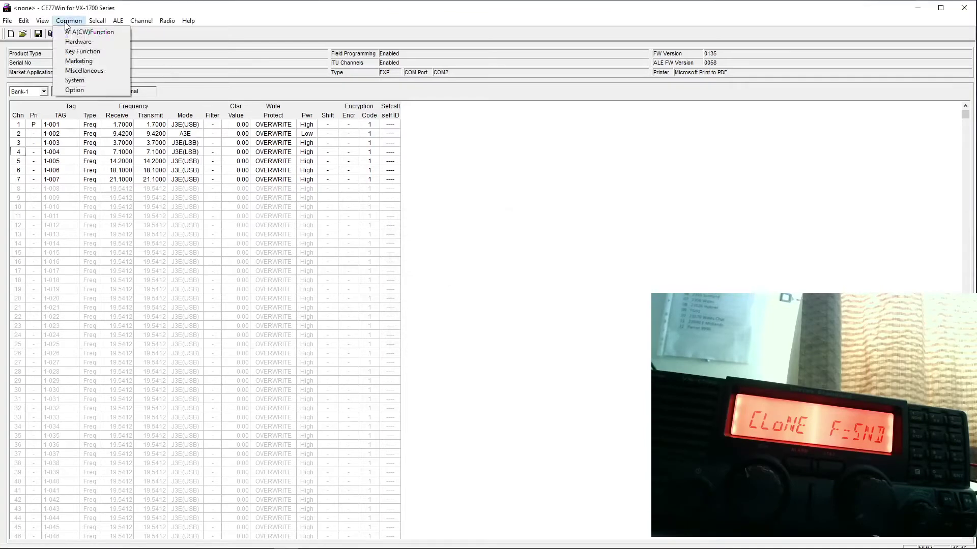
pyautogui.click(75, 42)
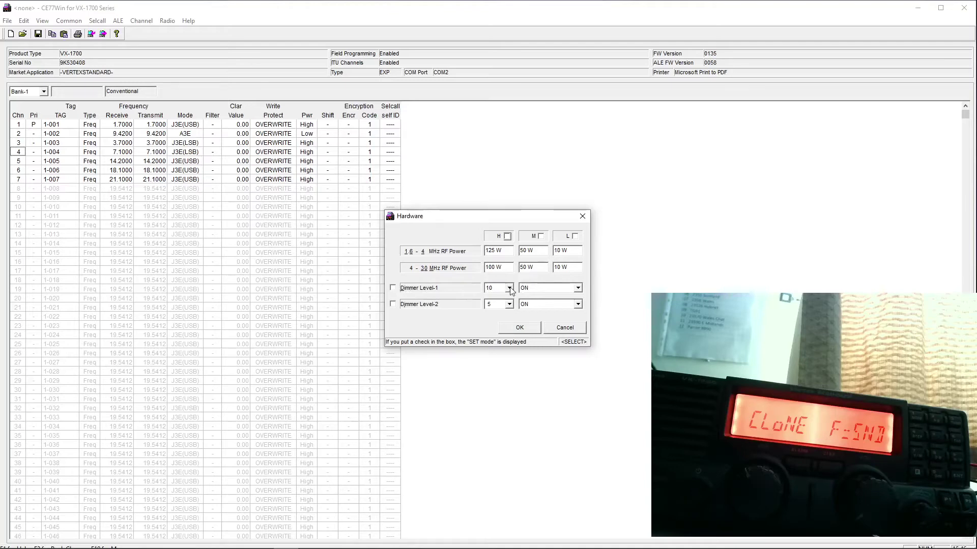
pyautogui.click(508, 288)
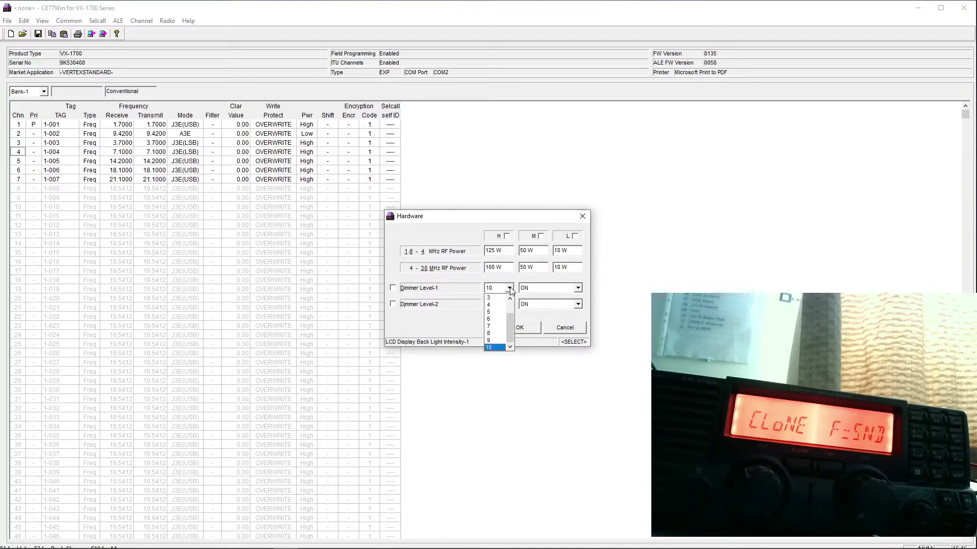
pyautogui.scroll(3, 510, 300)
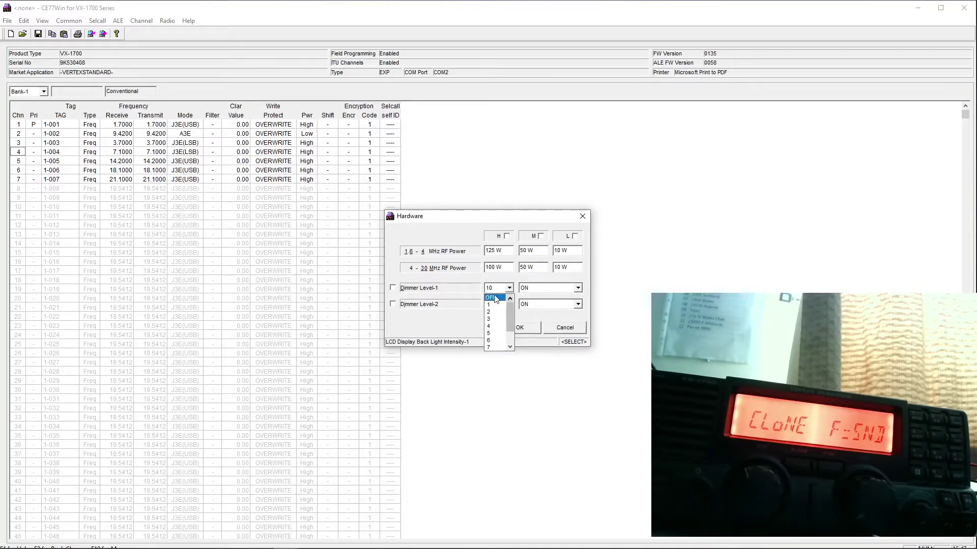
pyautogui.scroll(-3, 508, 316)
pyautogui.click(497, 347)
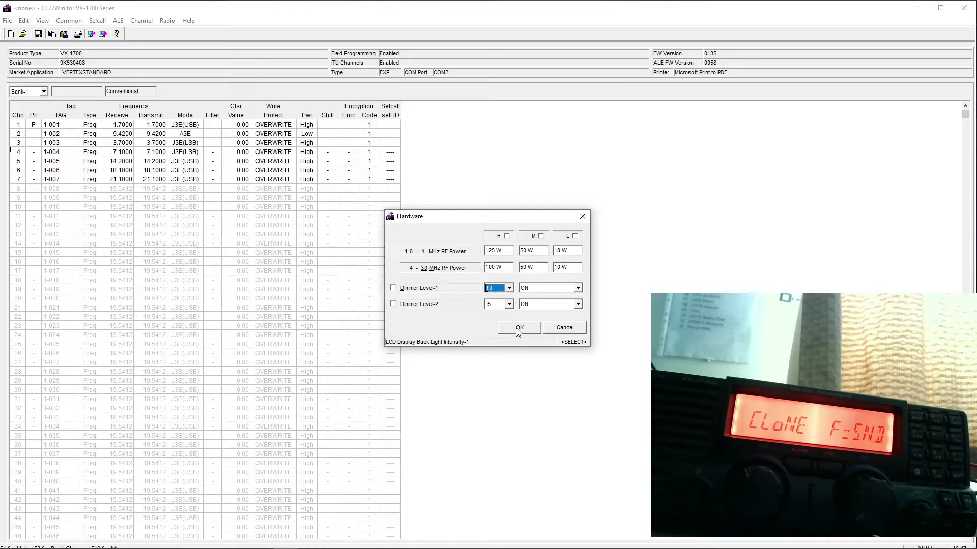
# Check the light-up modes for Dimmer Level-1, choose ON and accept the Hardware parameters.
pyautogui.click(578, 289)
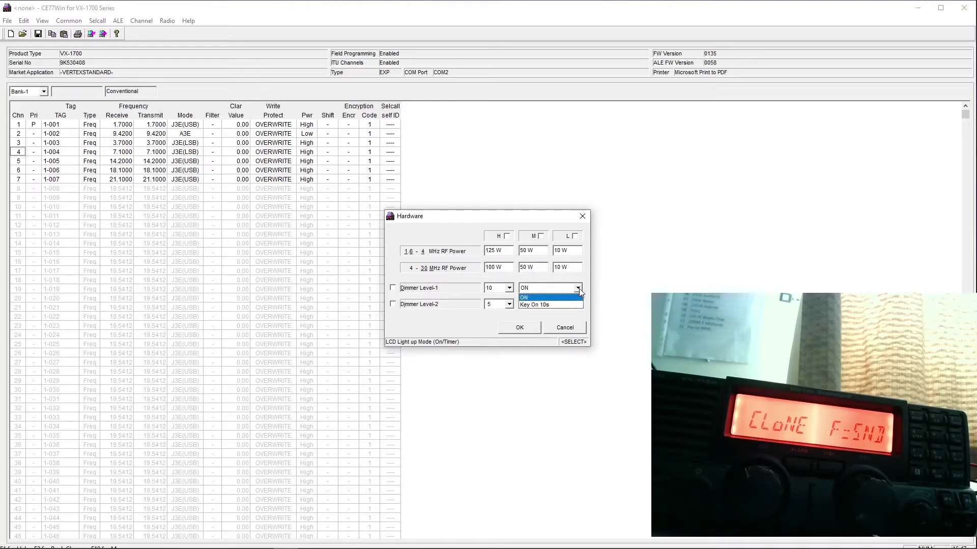
pyautogui.click(578, 288)
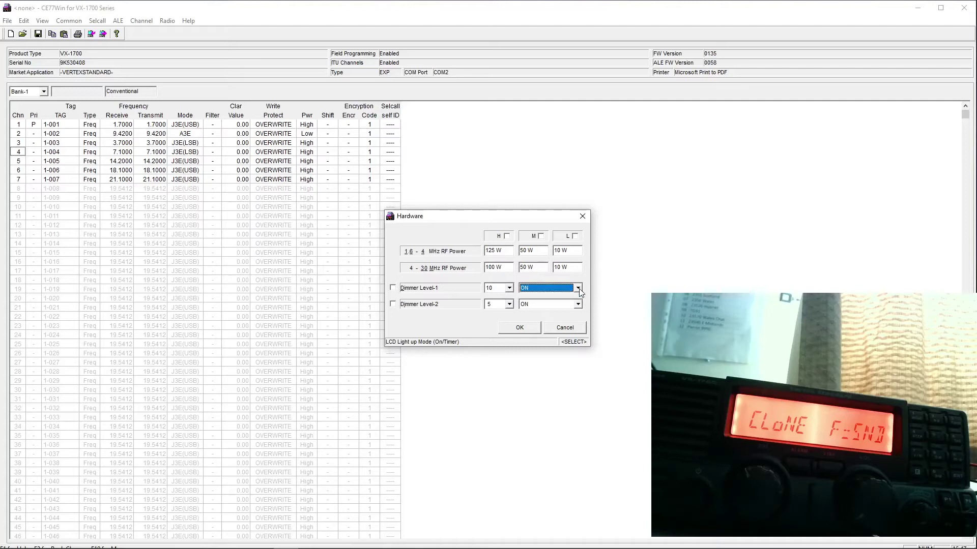
pyautogui.click(578, 288)
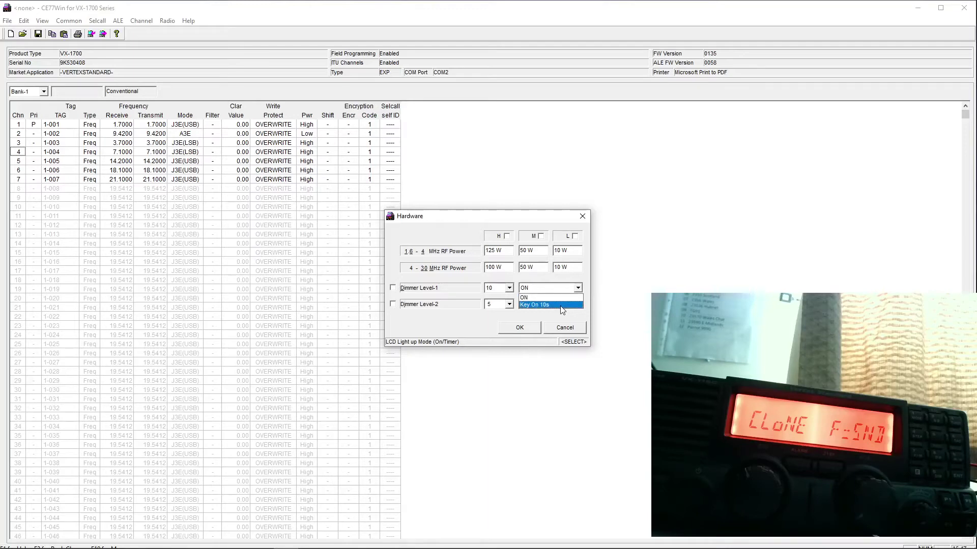
pyautogui.click(556, 298)
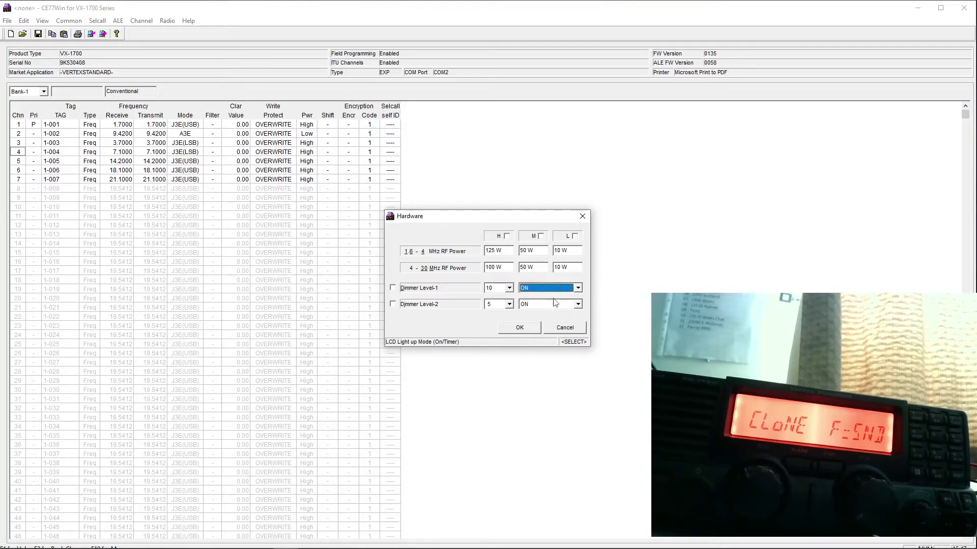
pyautogui.click(520, 330)
# Review the Miscellaneous parameters, including the Beep Tone choices, and accept them.
pyautogui.click(64, 21)
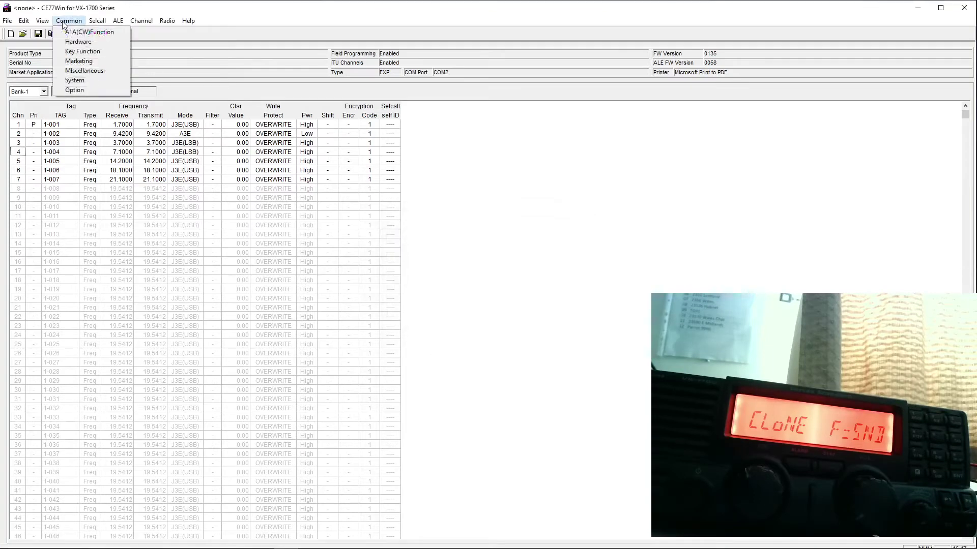
pyautogui.click(75, 71)
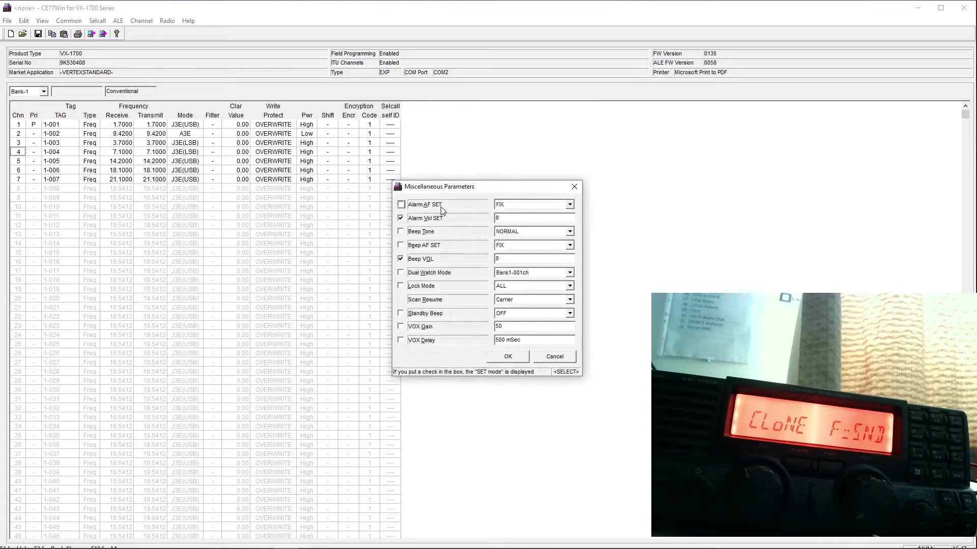
pyautogui.click(570, 233)
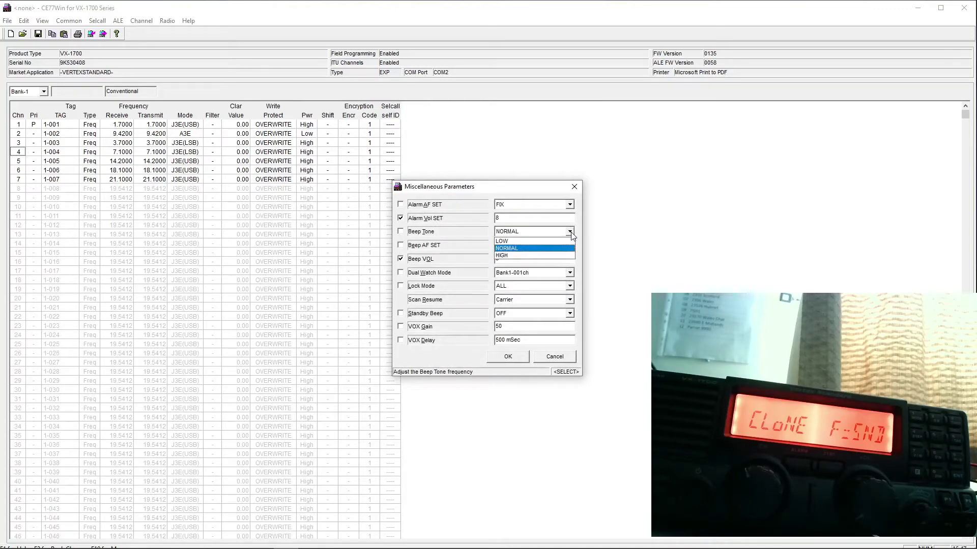
pyautogui.click(571, 233)
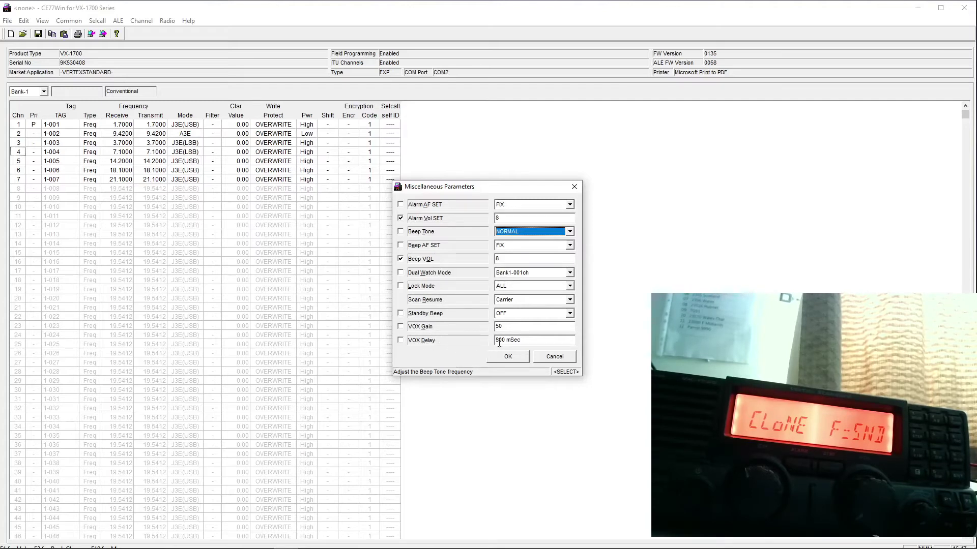
pyautogui.click(508, 357)
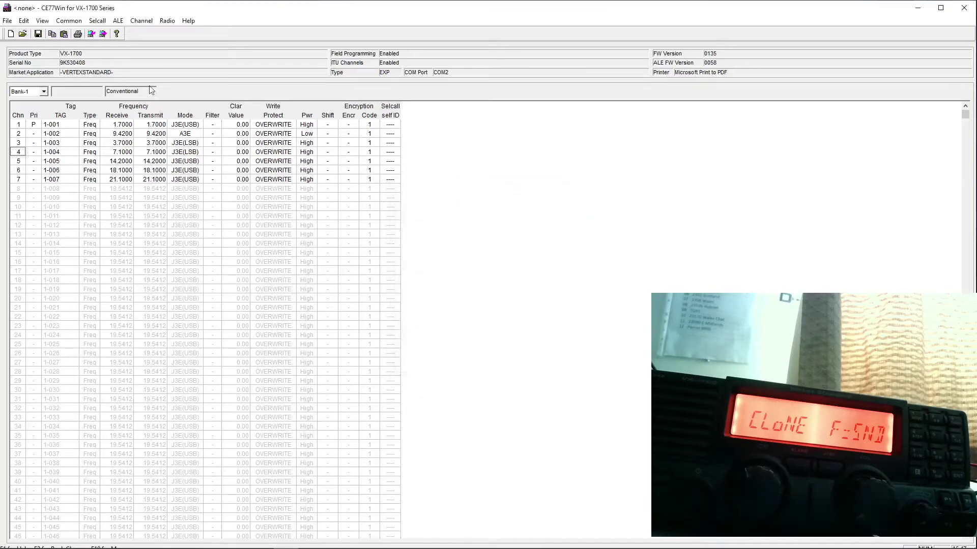
# Review the Encryption Unit and Option Board settings in the Option parameters and accept them.
pyautogui.click(73, 22)
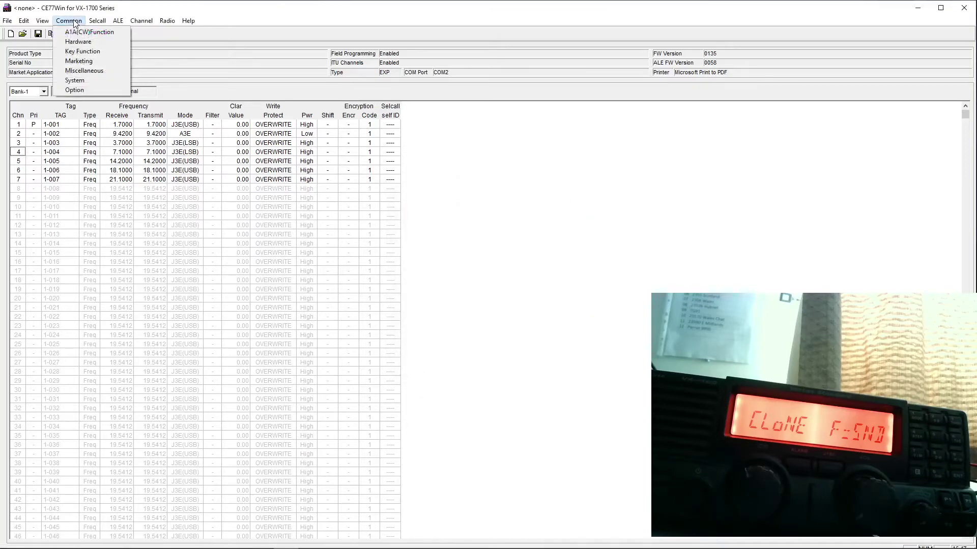
pyautogui.click(74, 90)
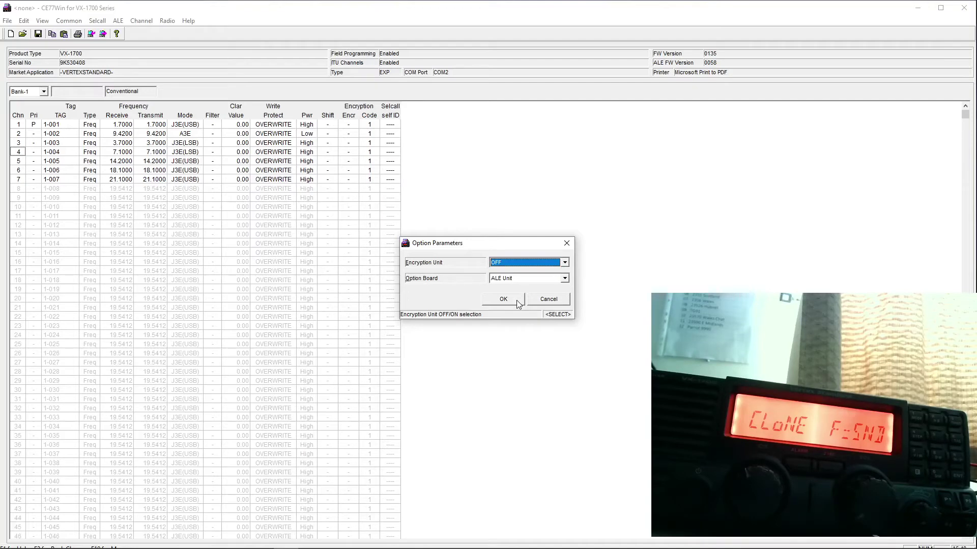
pyautogui.click(517, 300)
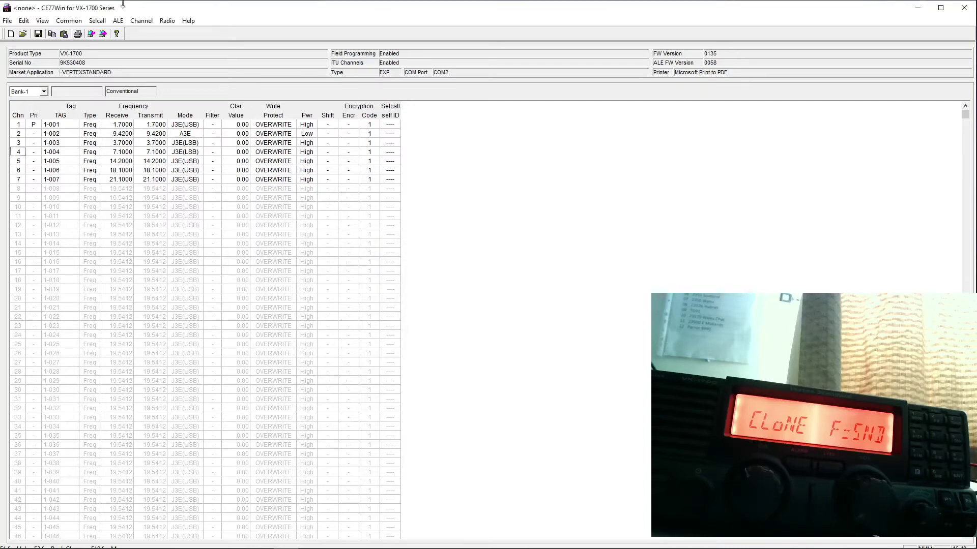
# Review the marketing application and serial number fields in the Marketing parameters and accept them.
pyautogui.click(62, 22)
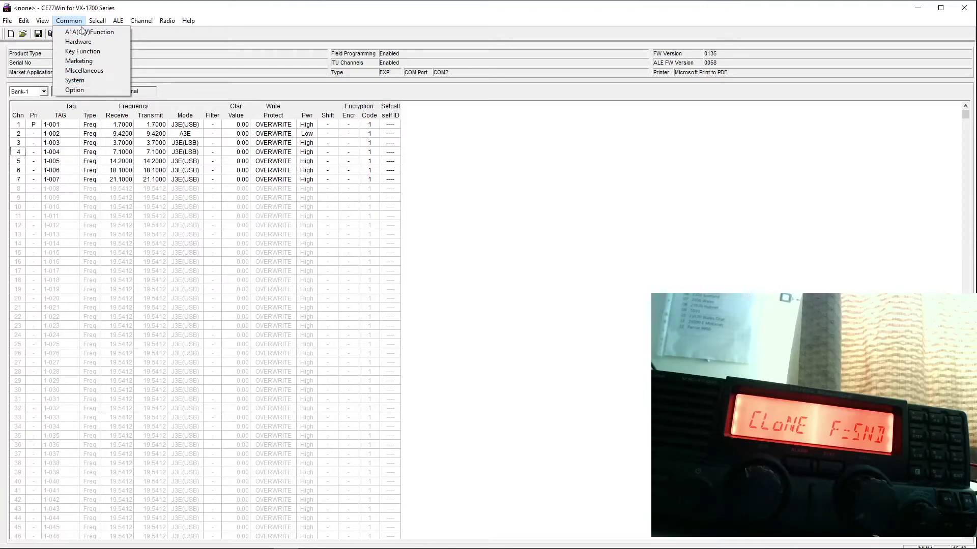
pyautogui.click(84, 62)
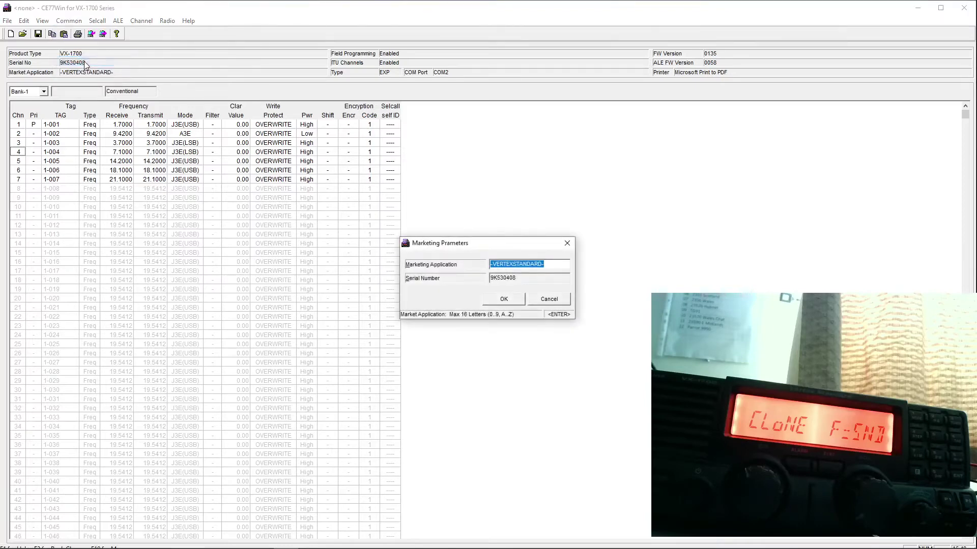
pyautogui.click(511, 302)
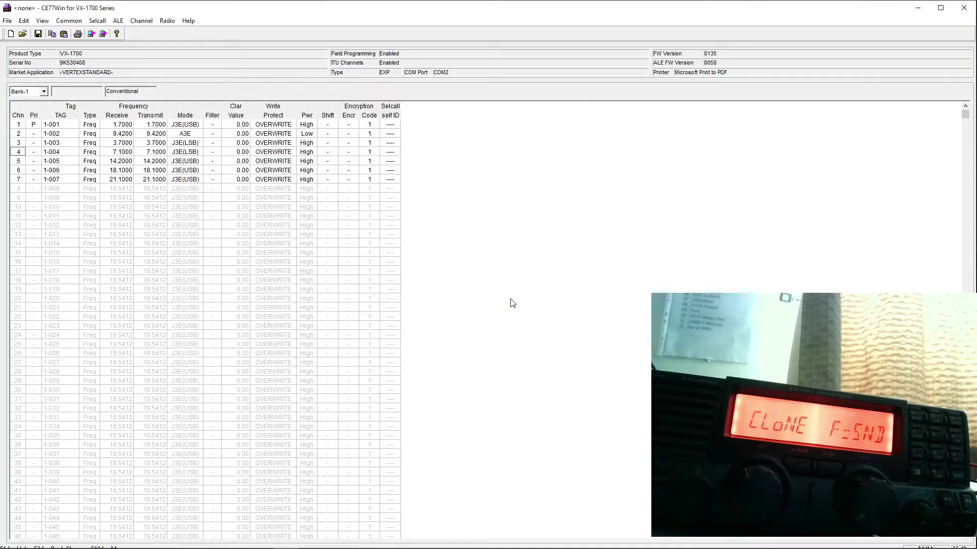
# Review how the channels are allocated across Bank-1 to Bank-5 and accept the Channel Allocation.
pyautogui.click(146, 21)
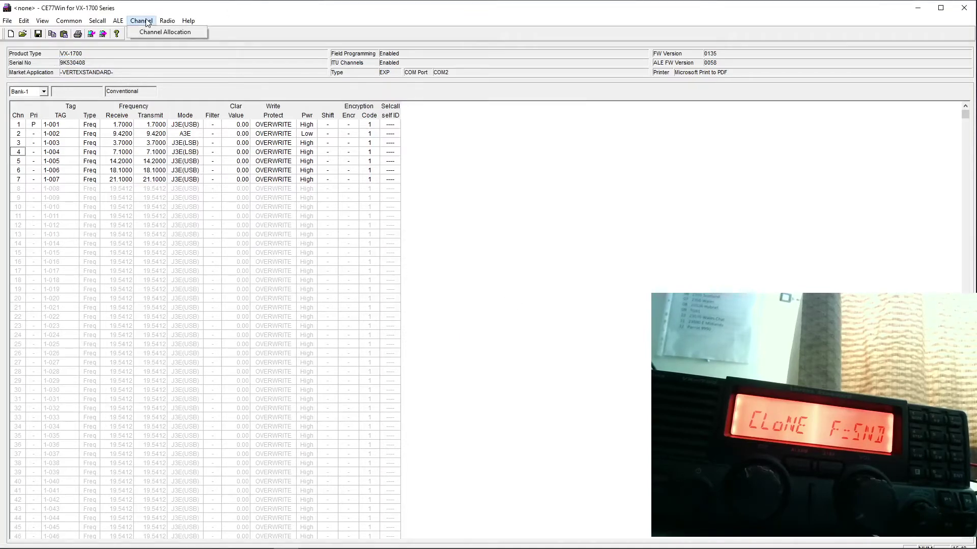
pyautogui.click(147, 31)
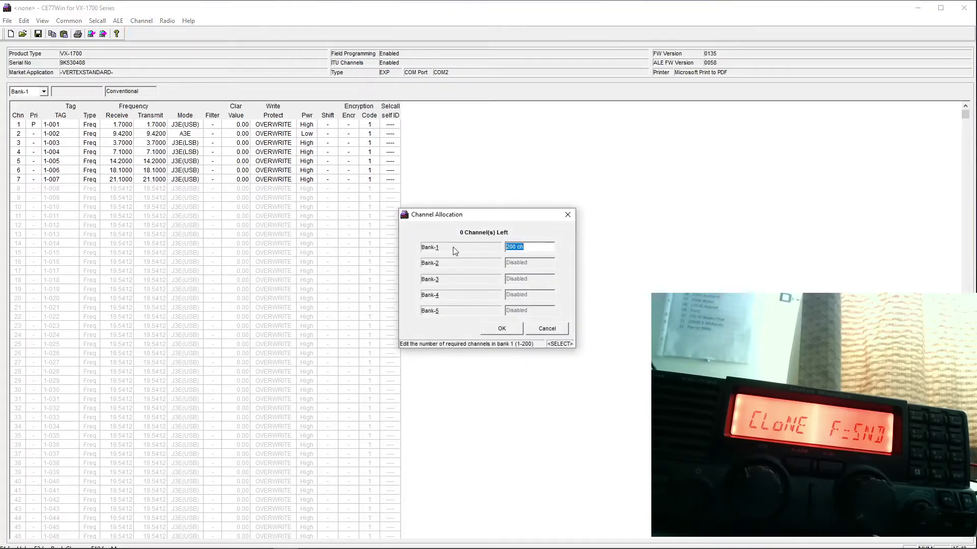
pyautogui.click(501, 330)
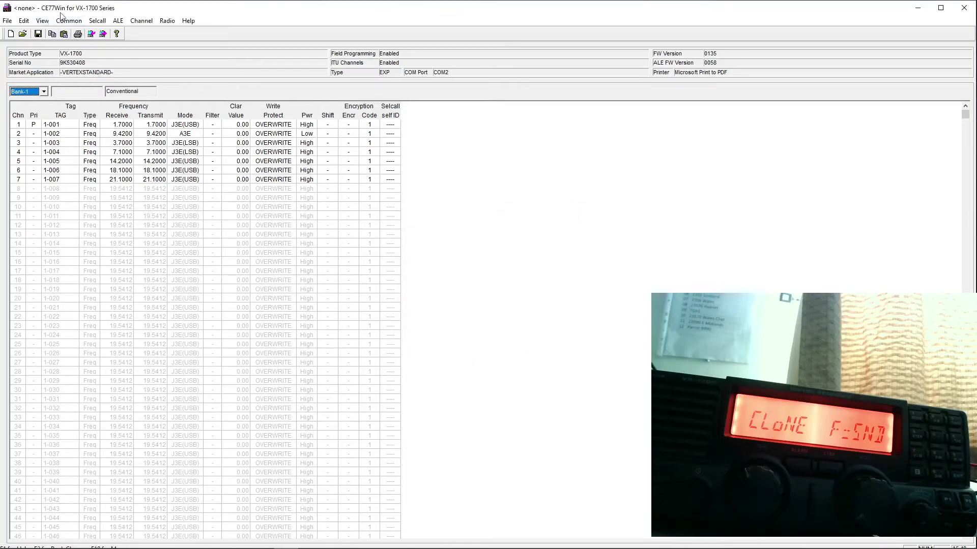
# Review the Selcall settings, including the kill, stun and GPS position options, and accept them.
pyautogui.click(96, 21)
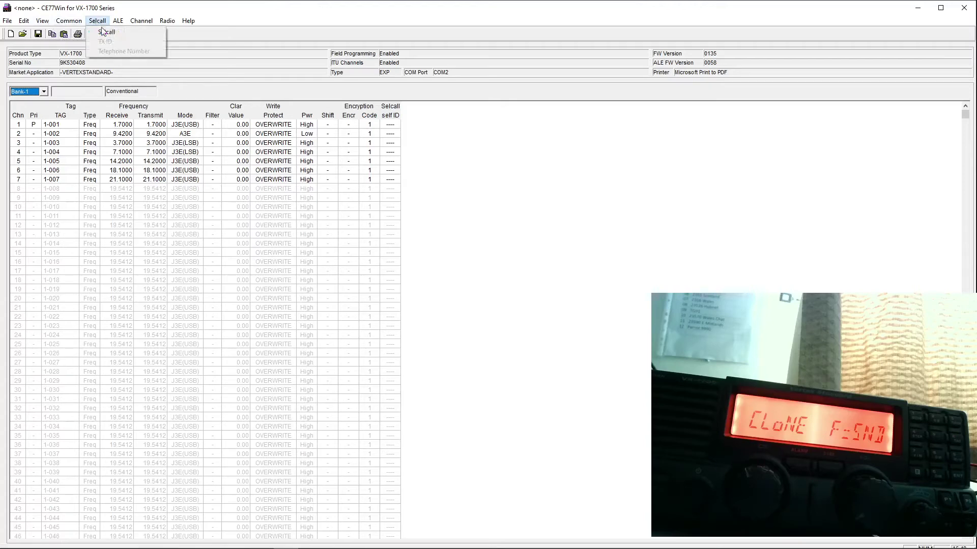
pyautogui.click(105, 34)
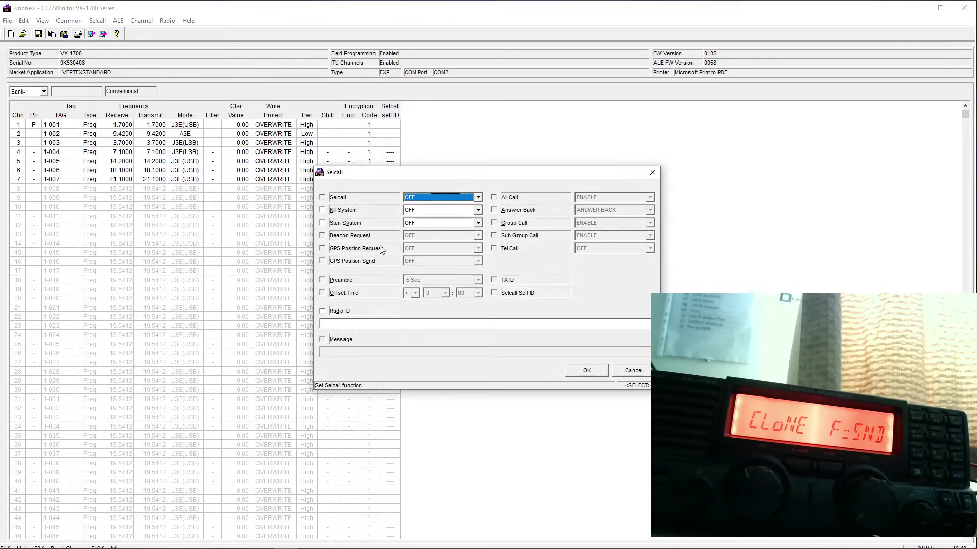
pyautogui.click(586, 371)
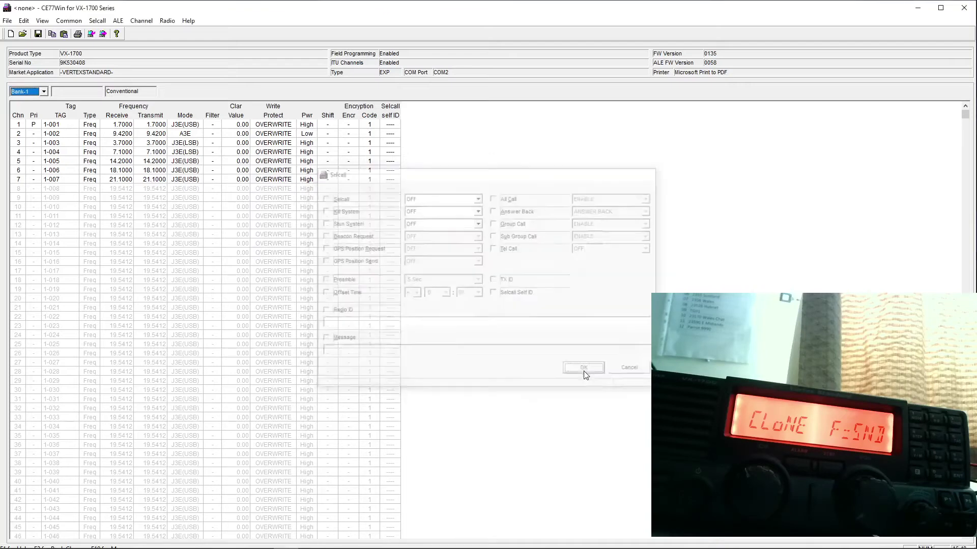
# Review the ALE Common settings, check the choices for the ALE option, and accept them.
pyautogui.click(118, 20)
pyautogui.click(128, 32)
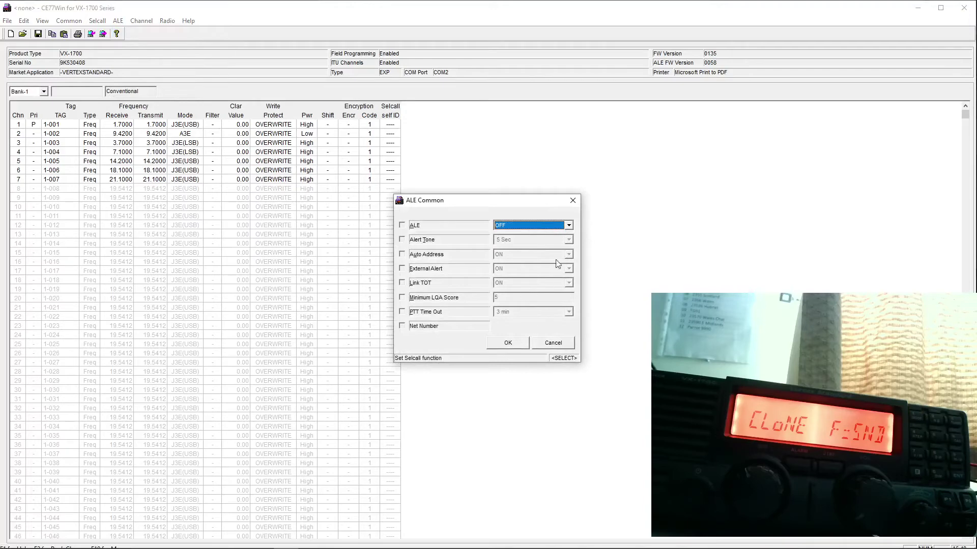
pyautogui.click(569, 226)
pyautogui.click(566, 227)
pyautogui.click(510, 341)
pyautogui.click(142, 21)
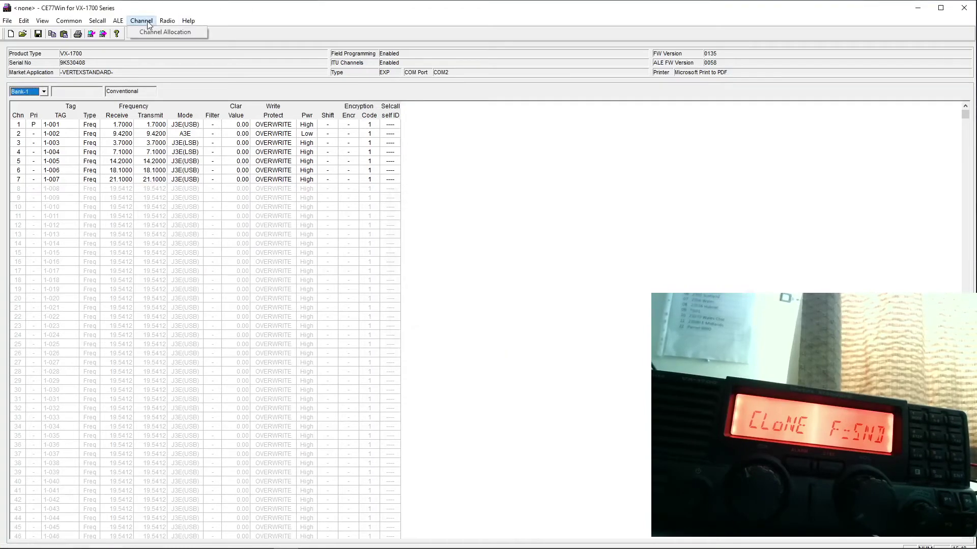
pyautogui.moveTo(166, 20)
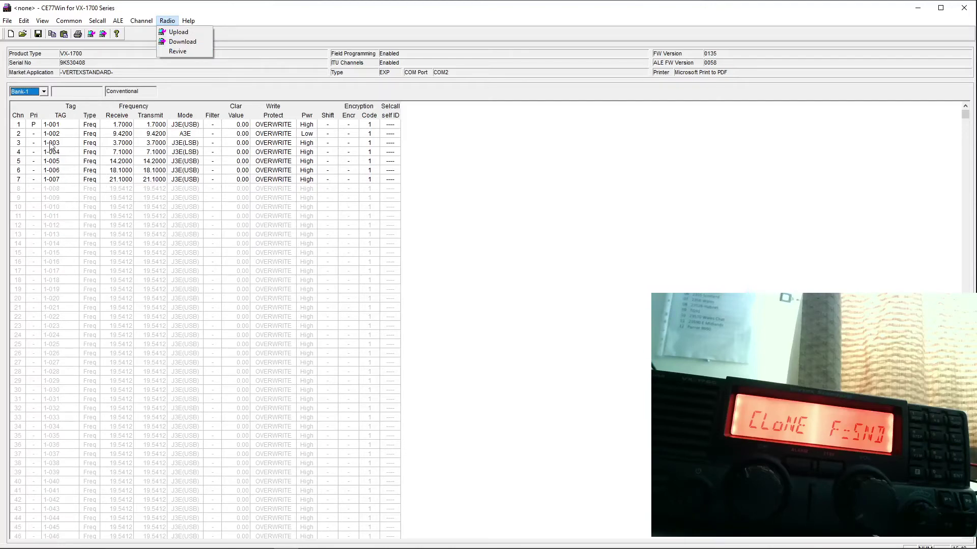
# Enable channel 8 in Bank-1 and set its receive frequency to 28.074.
pyautogui.click(18, 189)
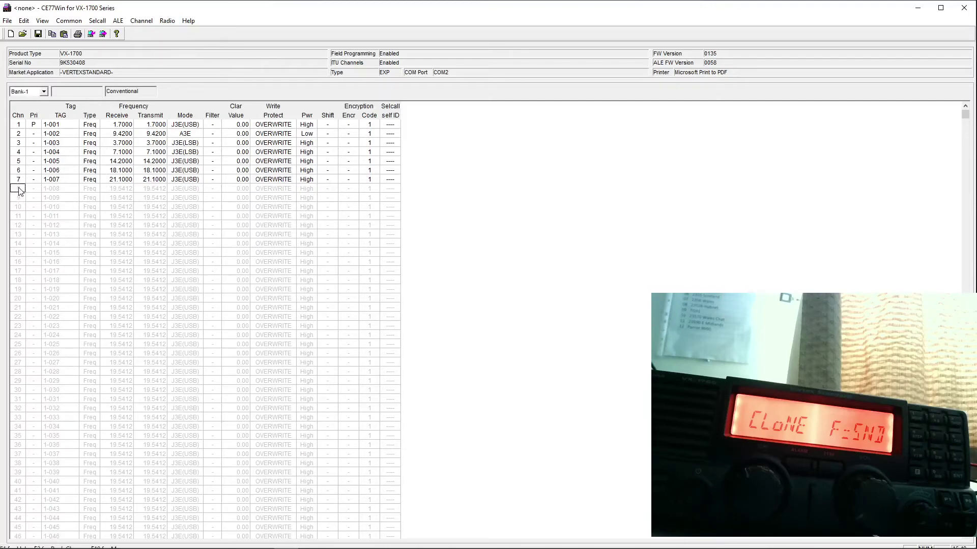
pyautogui.click(128, 193)
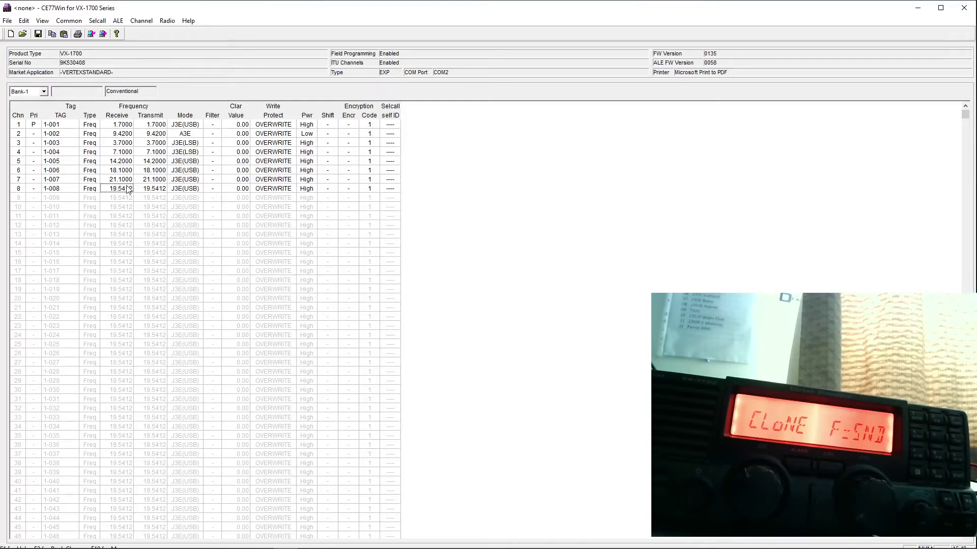
pyautogui.click(127, 188)
pyautogui.press('BackSpace')
pyautogui.write('28.074')
pyautogui.click(189, 190)
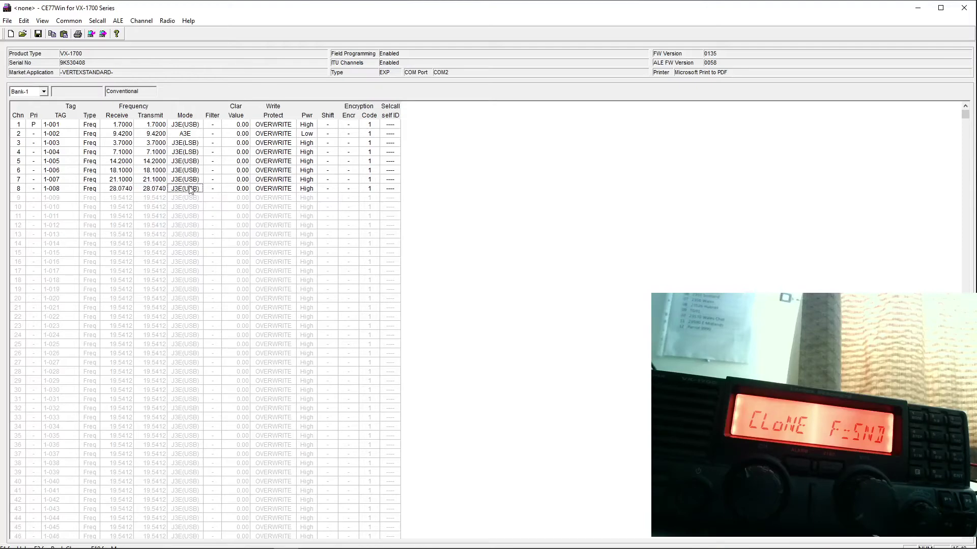
# Set channel 8's power to Low and name its tag FT-8.
pyautogui.click(311, 190)
pyautogui.click(311, 190)
pyautogui.click(65, 192)
pyautogui.click(65, 188)
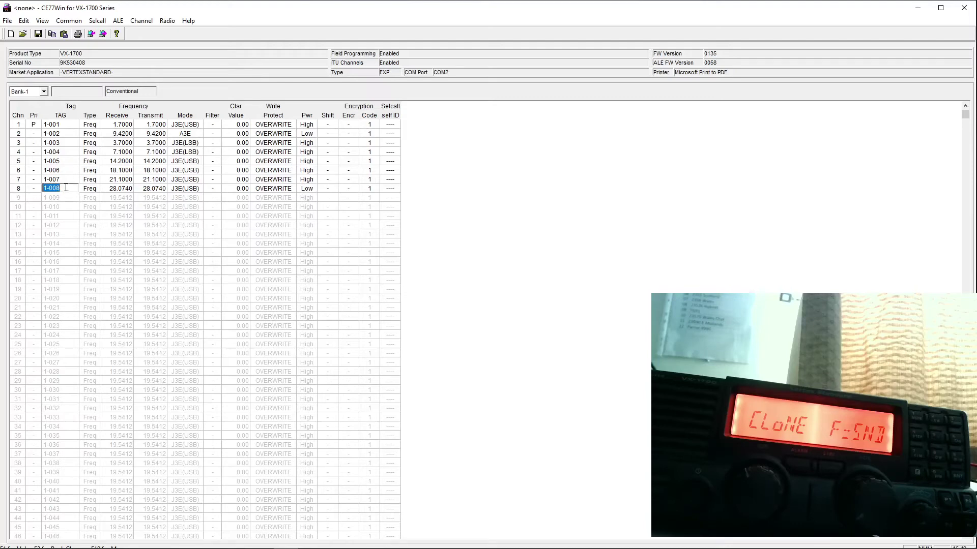
pyautogui.write('FT-8-8')
pyautogui.click(71, 236)
# Download the edited channel data to the radio and acknowledge completion.
pyautogui.click(166, 21)
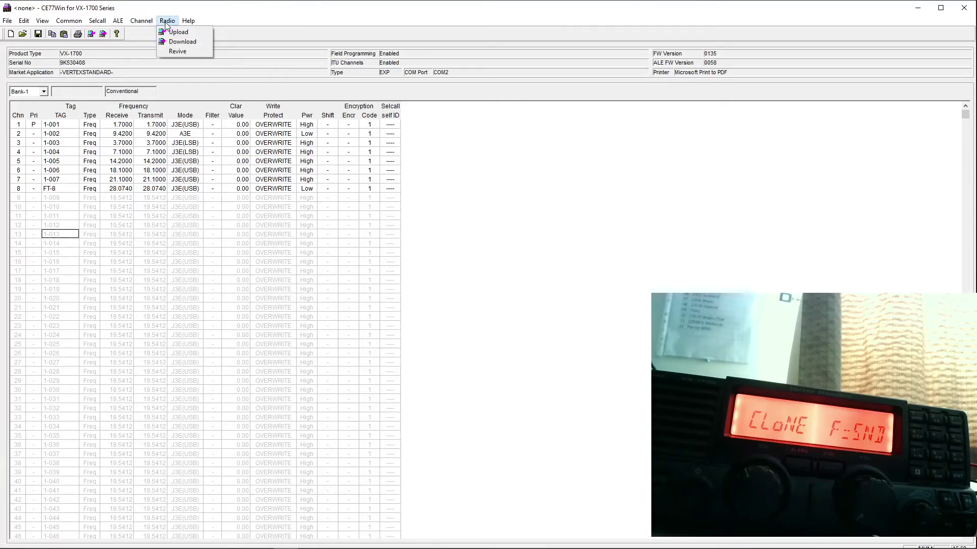
pyautogui.click(184, 42)
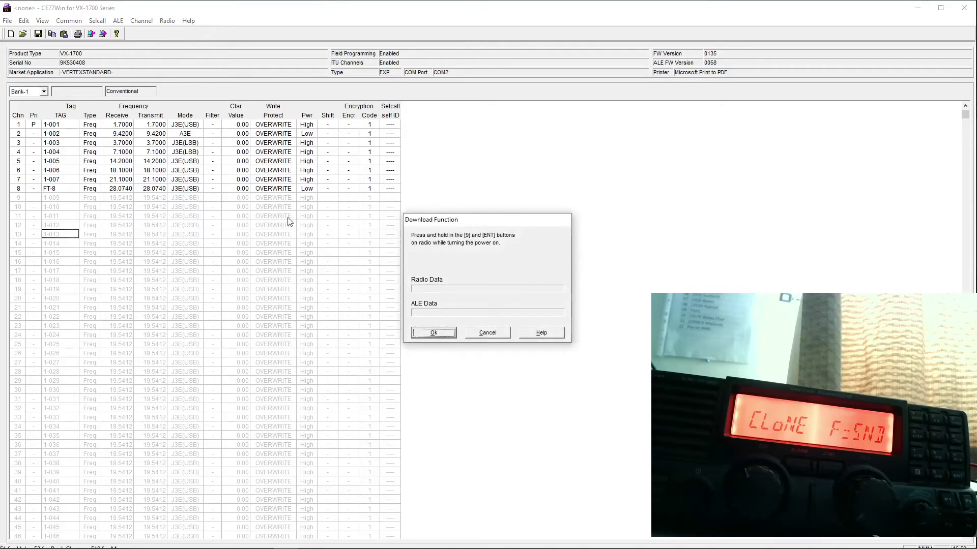
pyautogui.click(434, 333)
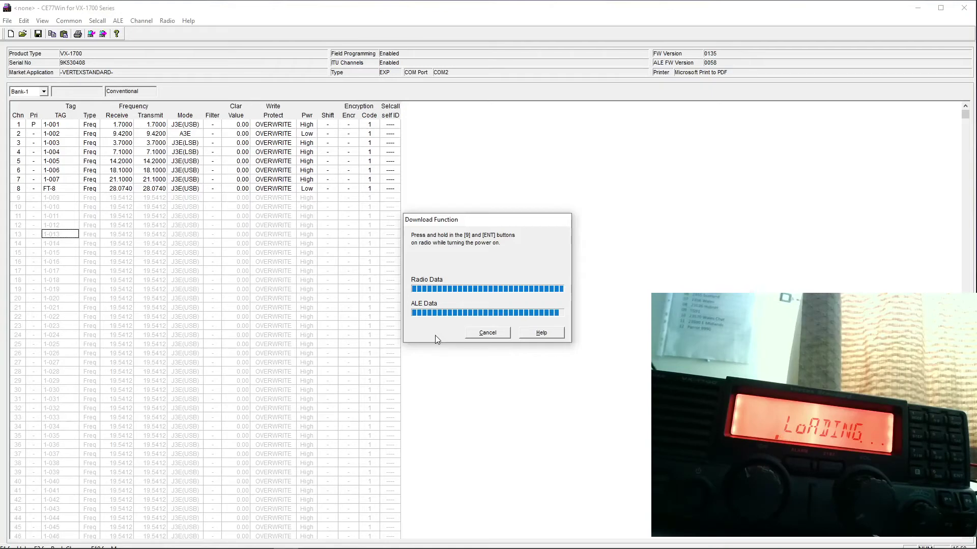
pyautogui.click(488, 294)
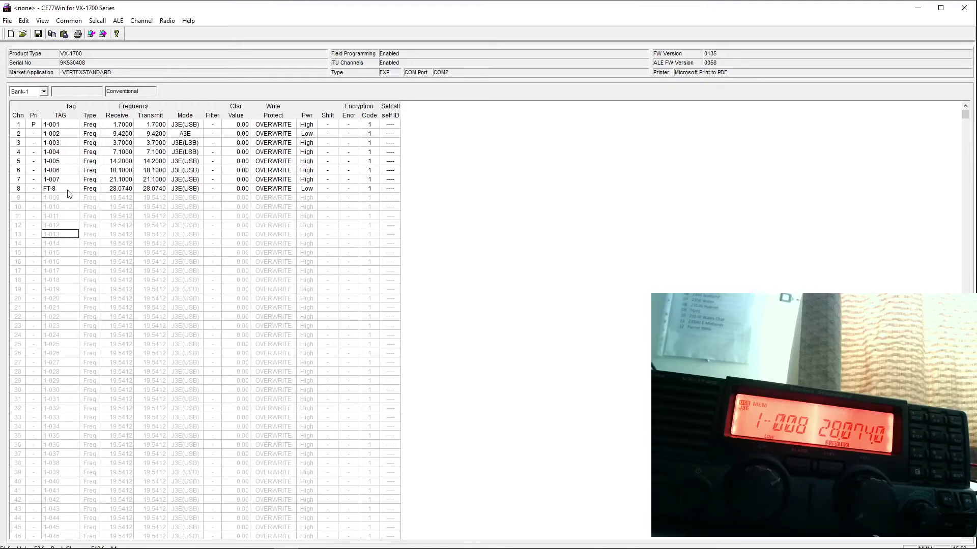
# Change channel 8's display type to TAG and rename its tag 10MFT8.
pyautogui.click(90, 189)
pyautogui.click(61, 188)
pyautogui.click(61, 189)
pyautogui.write('10M FT')
pyautogui.press('BackSpace')
pyautogui.press('BackSpace')
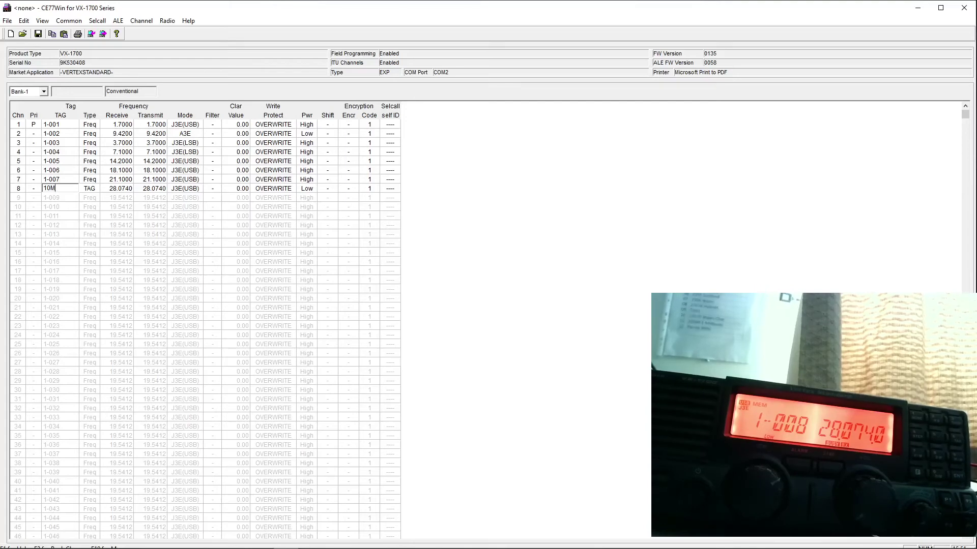
pyautogui.write('FT8')
pyautogui.click(96, 251)
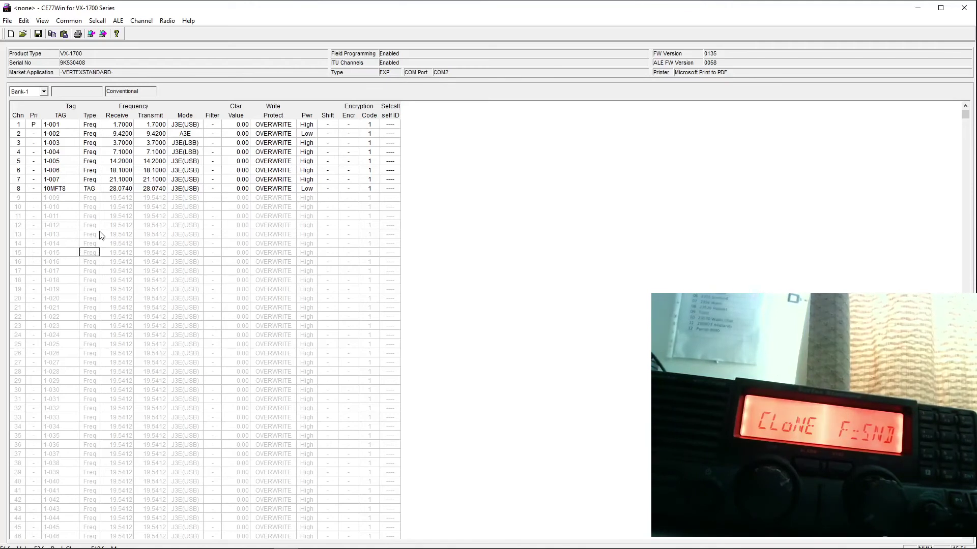
# Download the data with channel 8's new tag and display type to the radio, and acknowledge completion.
pyautogui.click(165, 21)
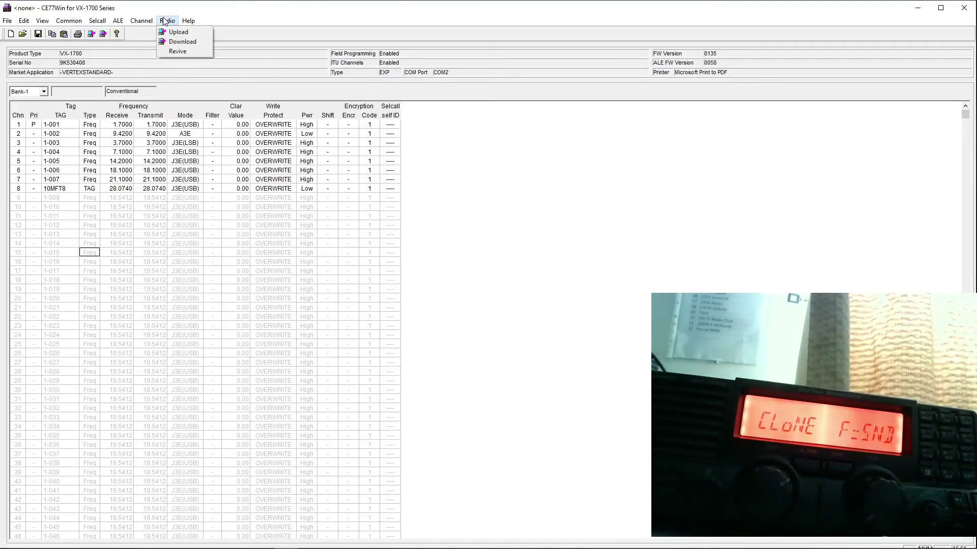
pyautogui.click(170, 43)
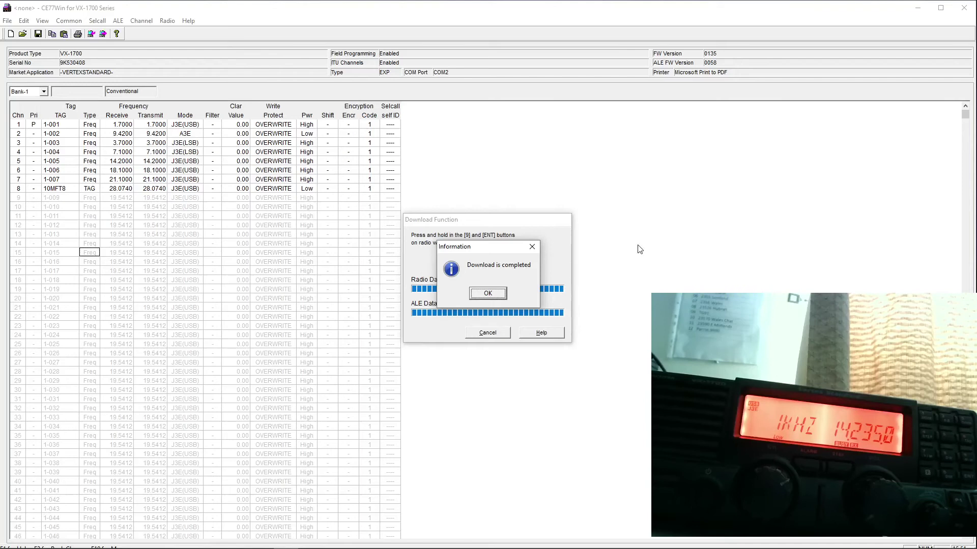
pyautogui.click(495, 294)
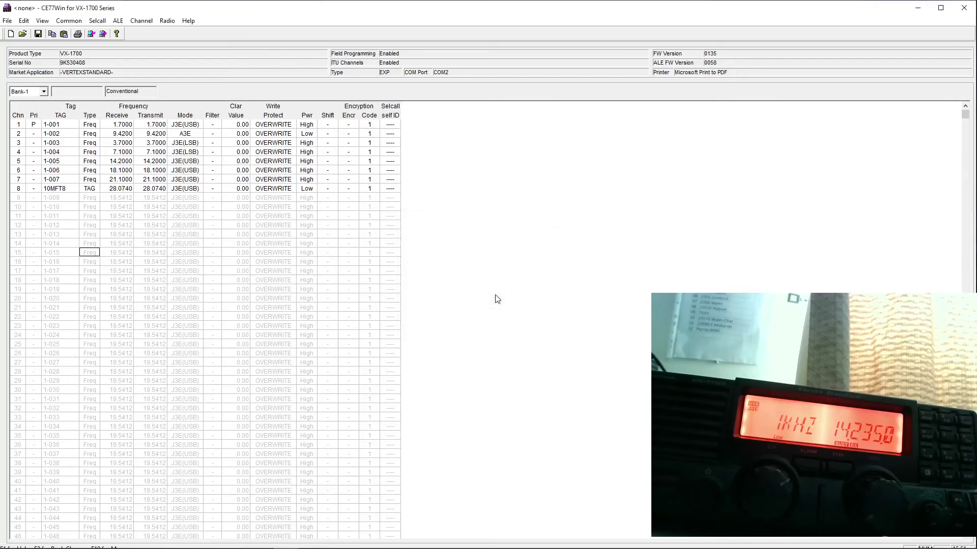